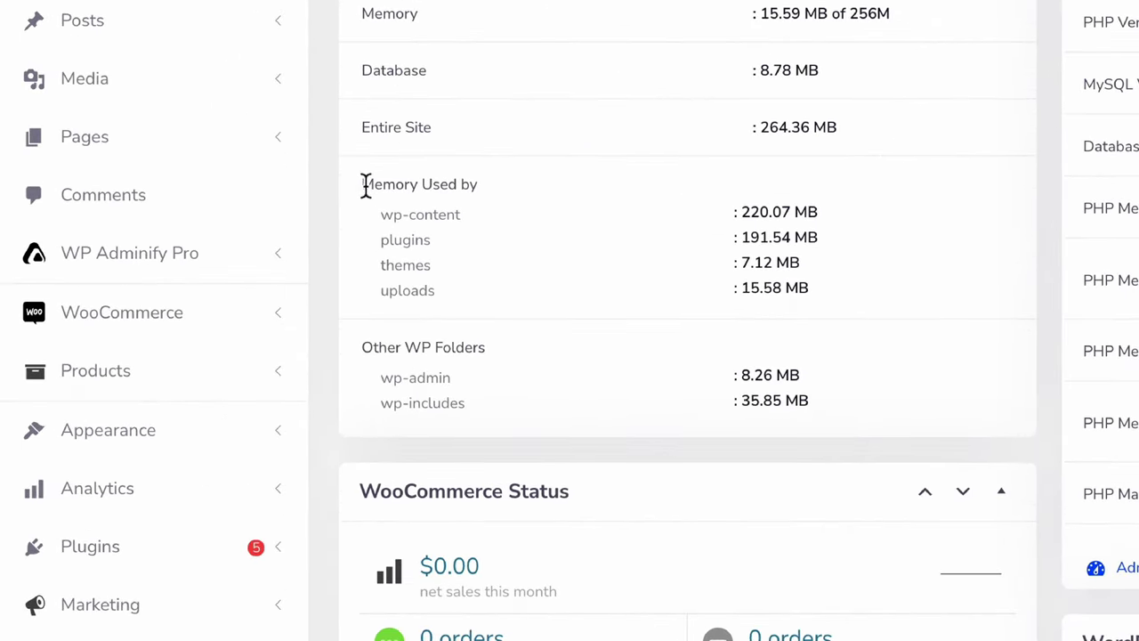
# - Open WP Adminify Pro's Modules settings and confirm the Header/Footer Script module is enabled
pyautogui.moveTo(300, 257)
pyautogui.click(438, 264)
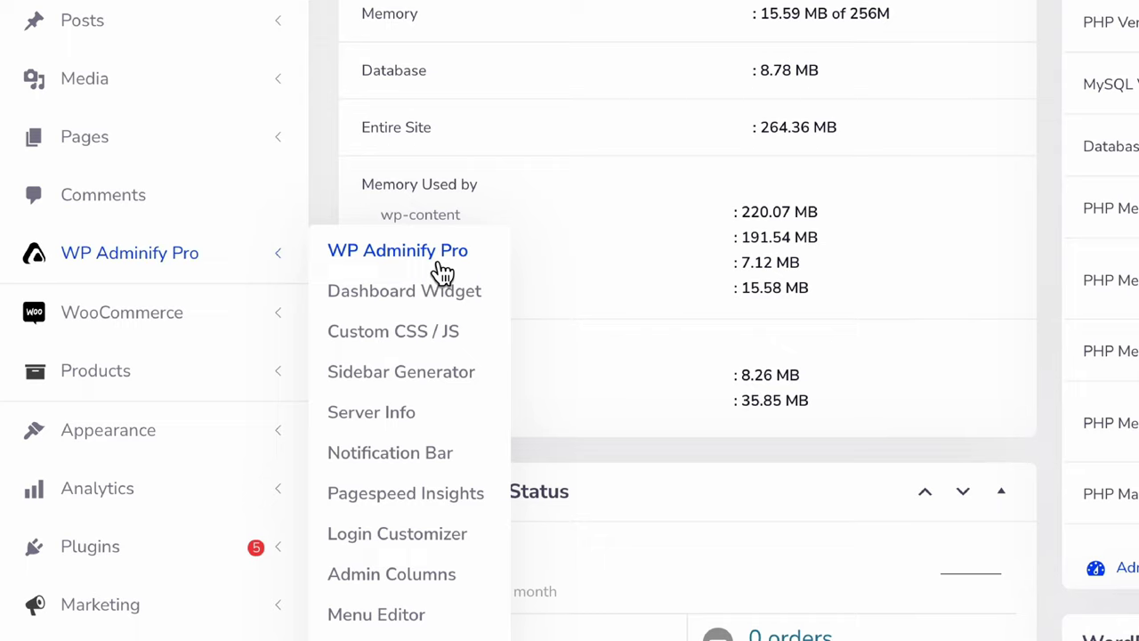
pyautogui.scroll(-8, 811, 270)
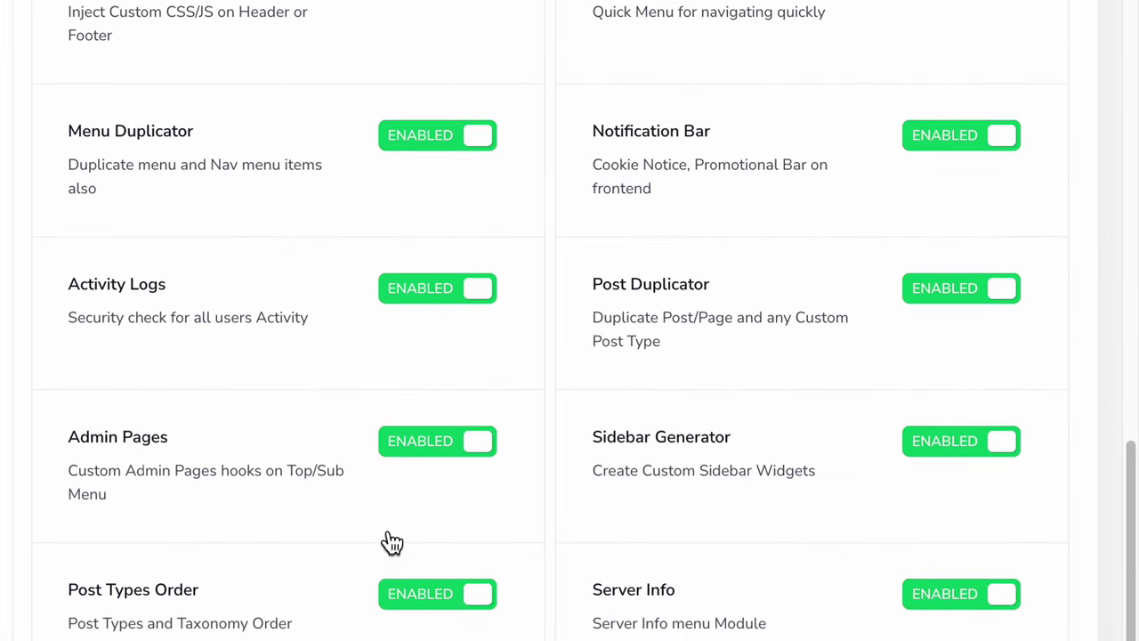
pyautogui.scroll(4, 392, 507)
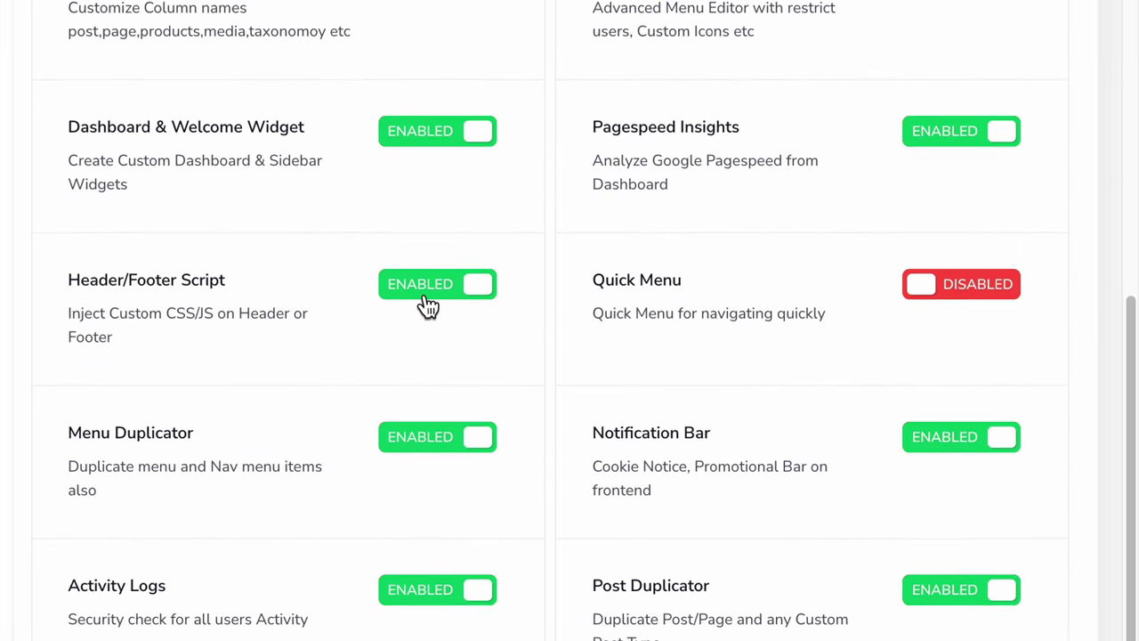
pyautogui.scroll(8, 425, 305)
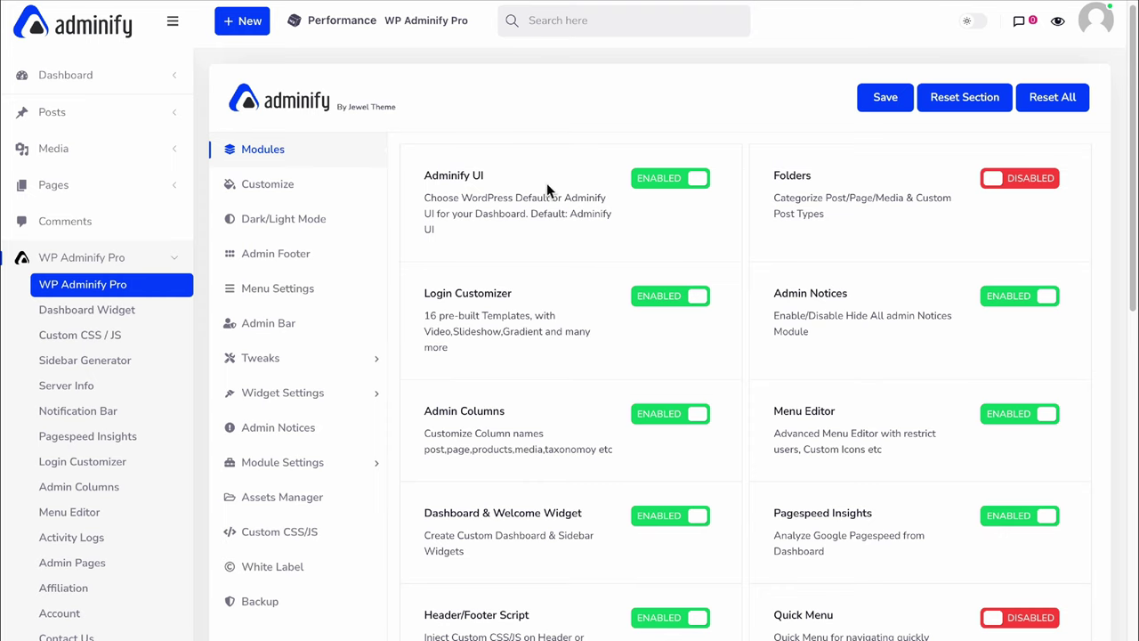
# - Add a new header/footer snippet titled 'Single Post Snippet'
pyautogui.click(107, 341)
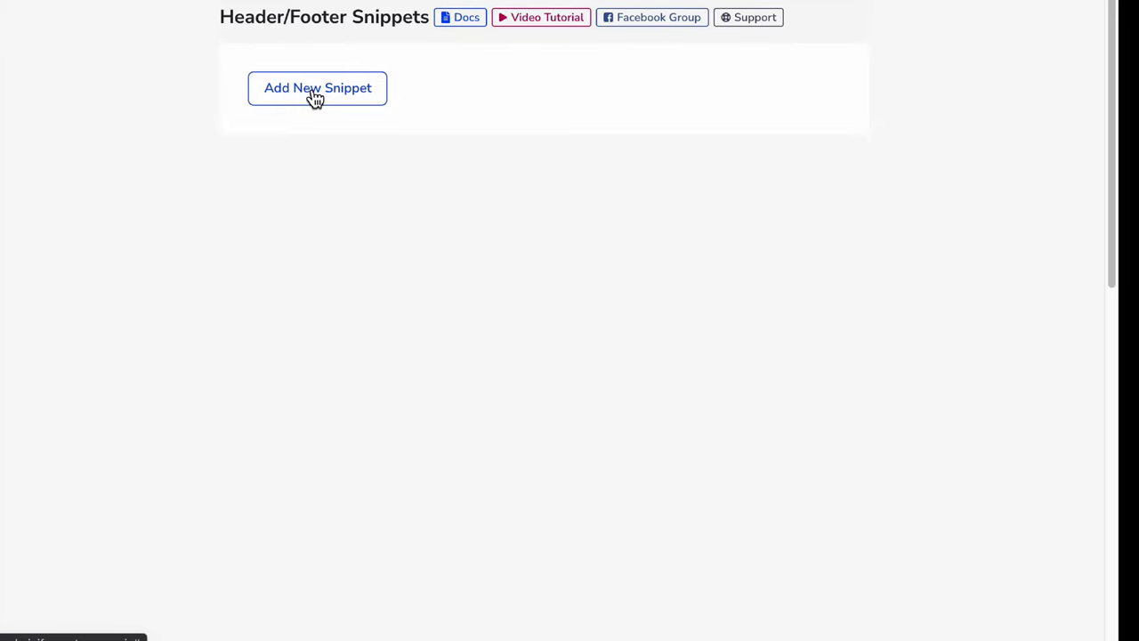
pyautogui.click(315, 98)
pyautogui.click(514, 151)
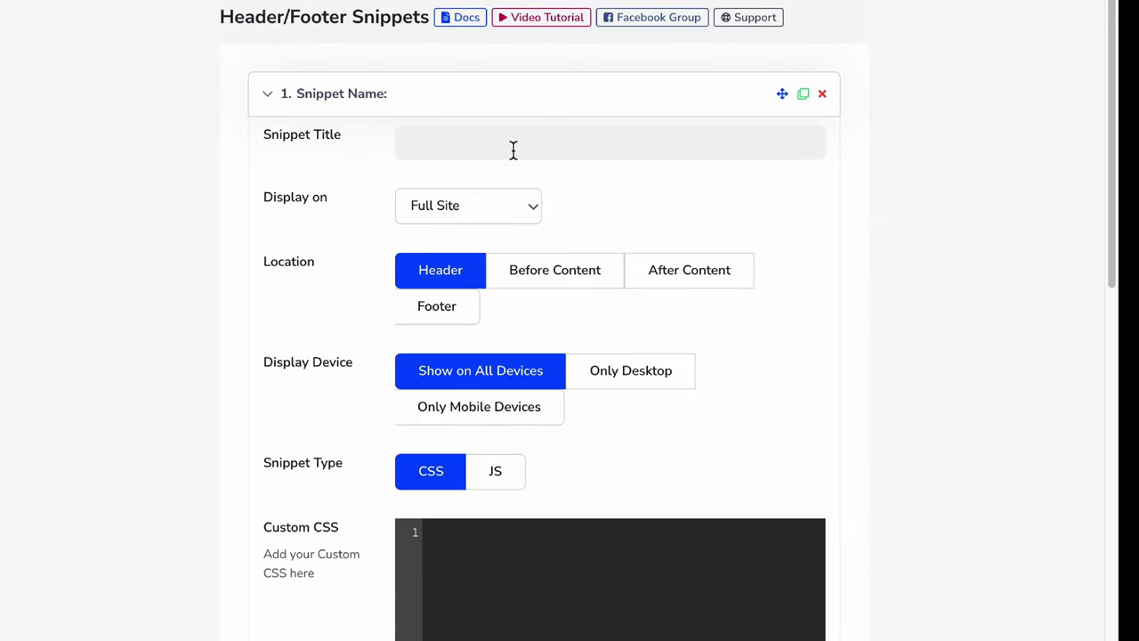
pyautogui.write('Single Pos')
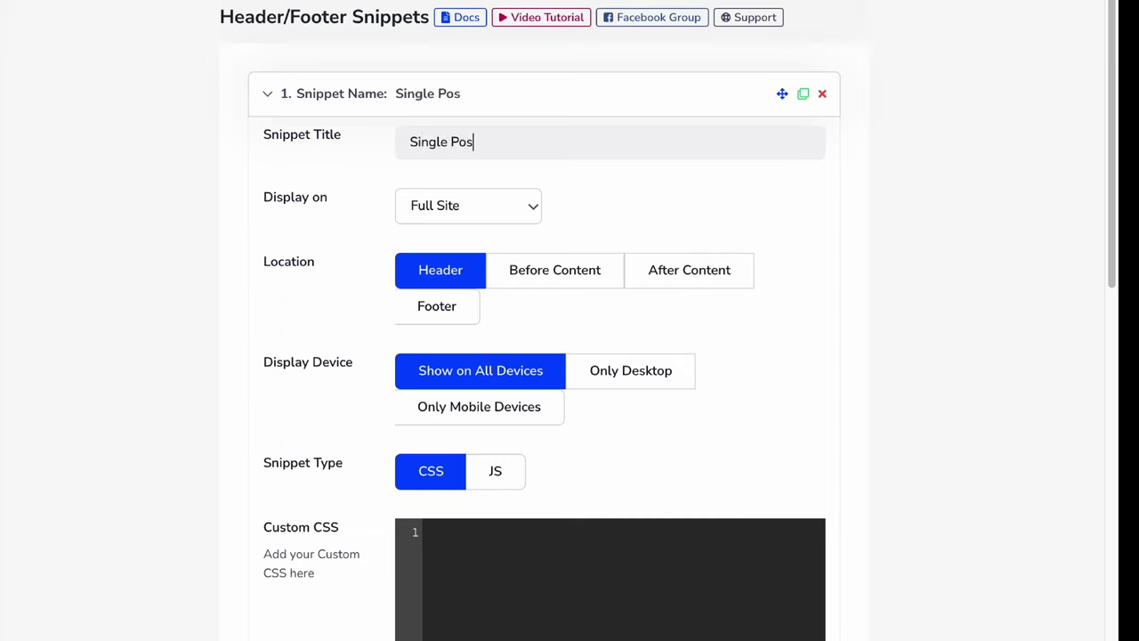
pyautogui.write('t Snippet')
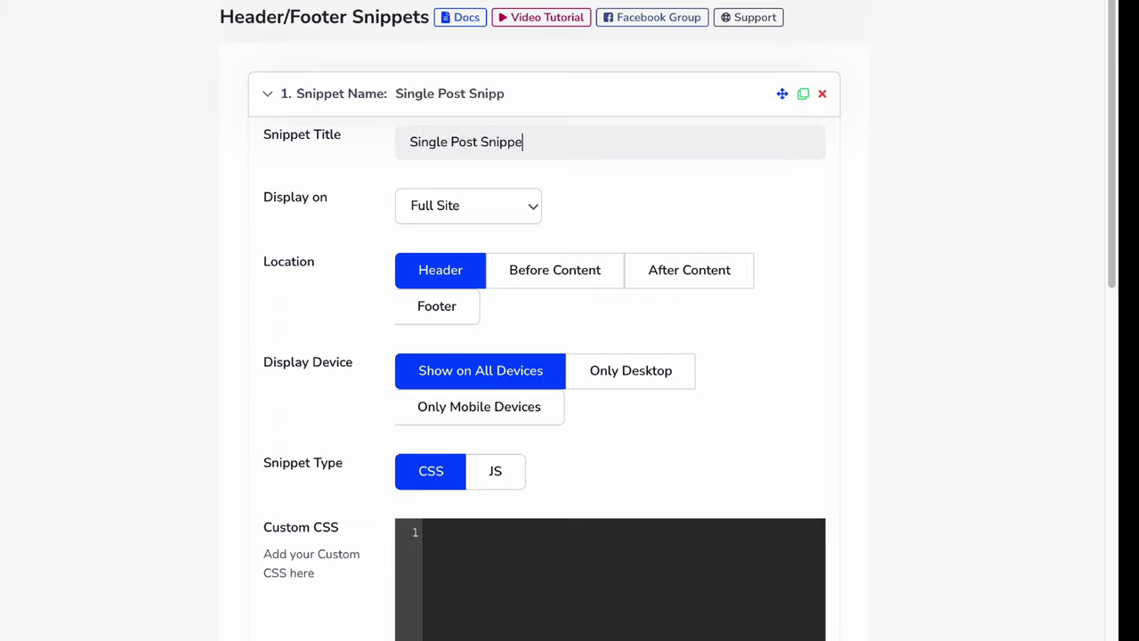
pyautogui.click(501, 212)
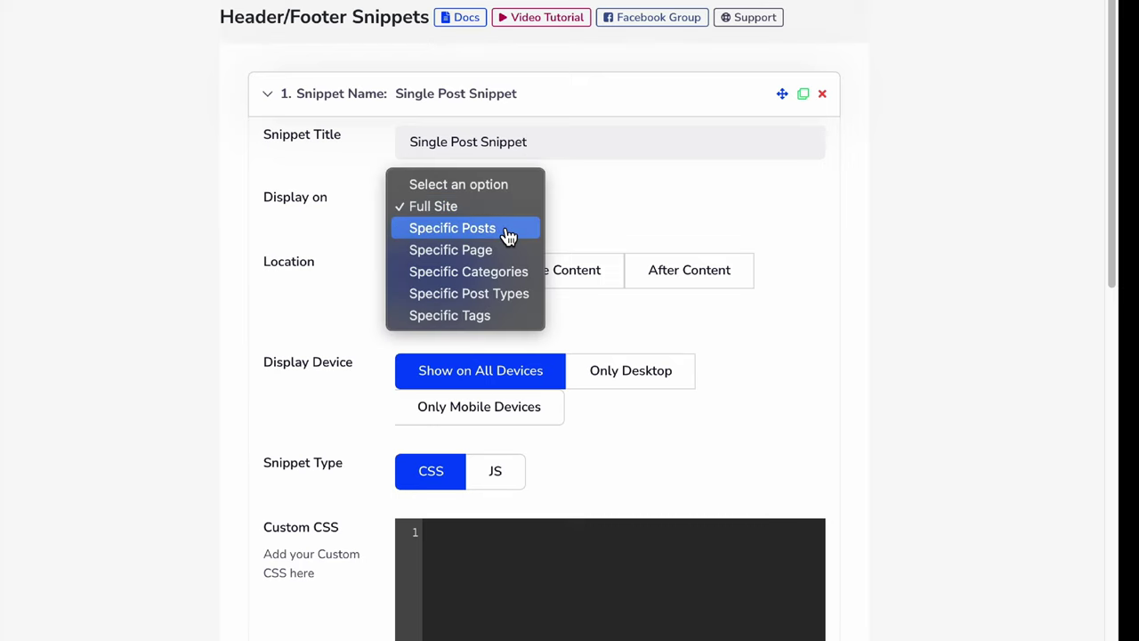
# - Set Display on to Specific Posts, targeting 'Let's Create a Post using Elementor'
pyautogui.click(508, 235)
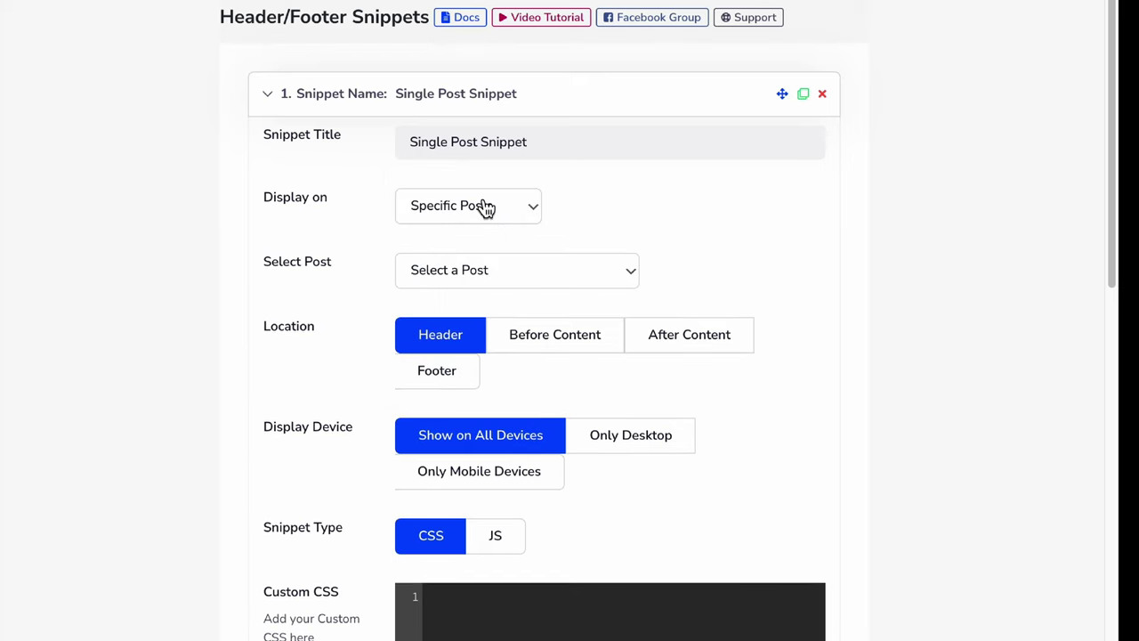
pyautogui.click(571, 270)
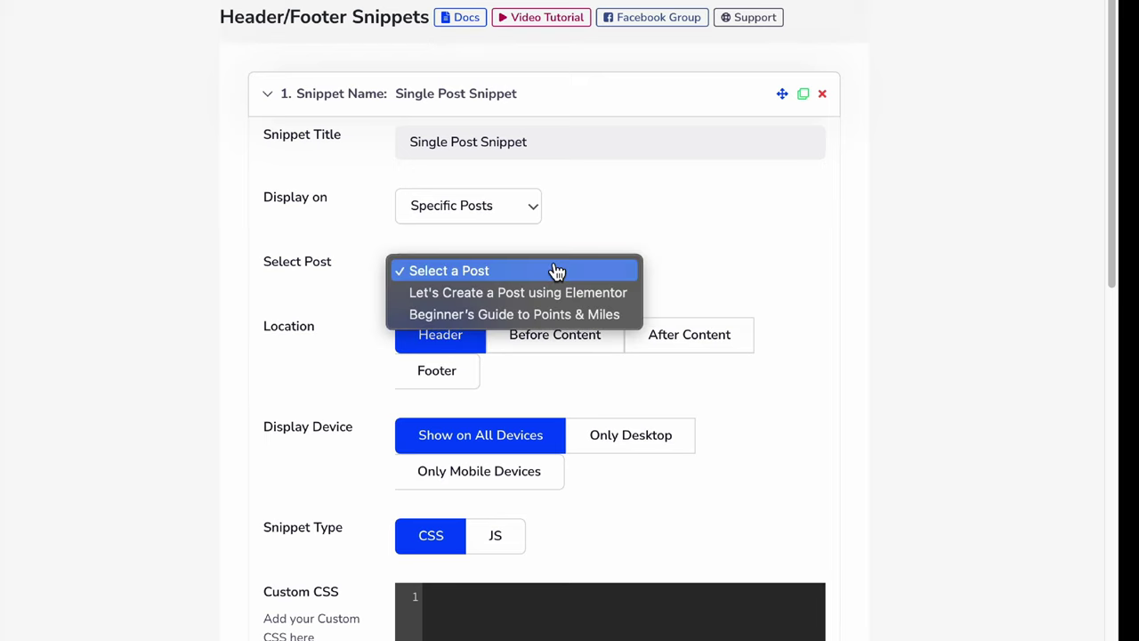
pyautogui.click(506, 294)
# - Try Specific Pages instead, picking the My account and Homepage pages
pyautogui.click(532, 212)
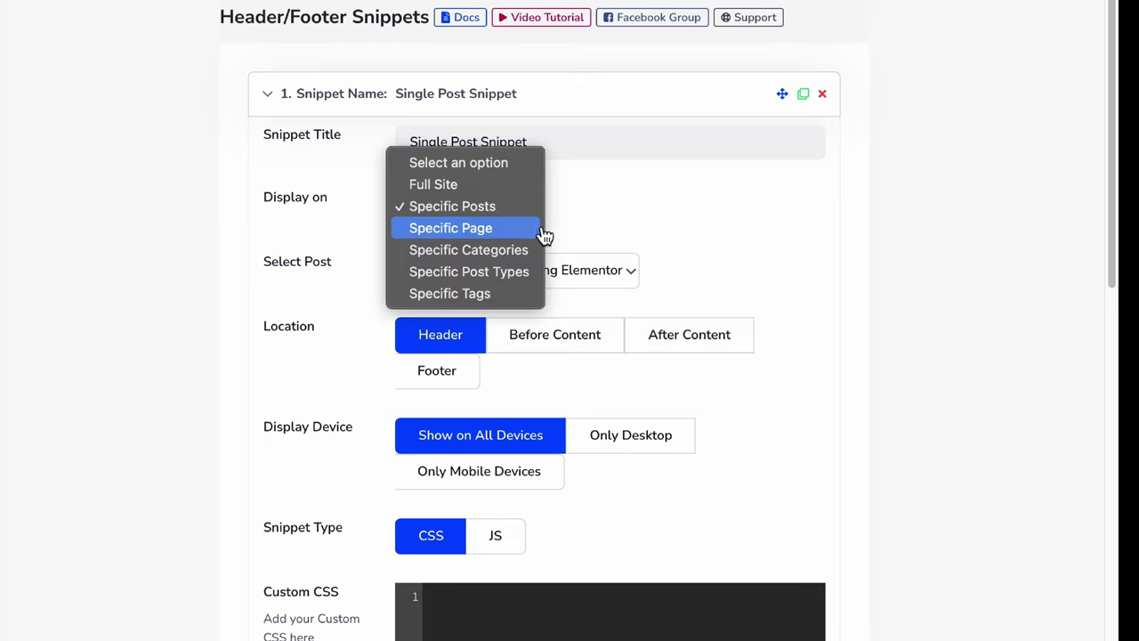
pyautogui.click(496, 231)
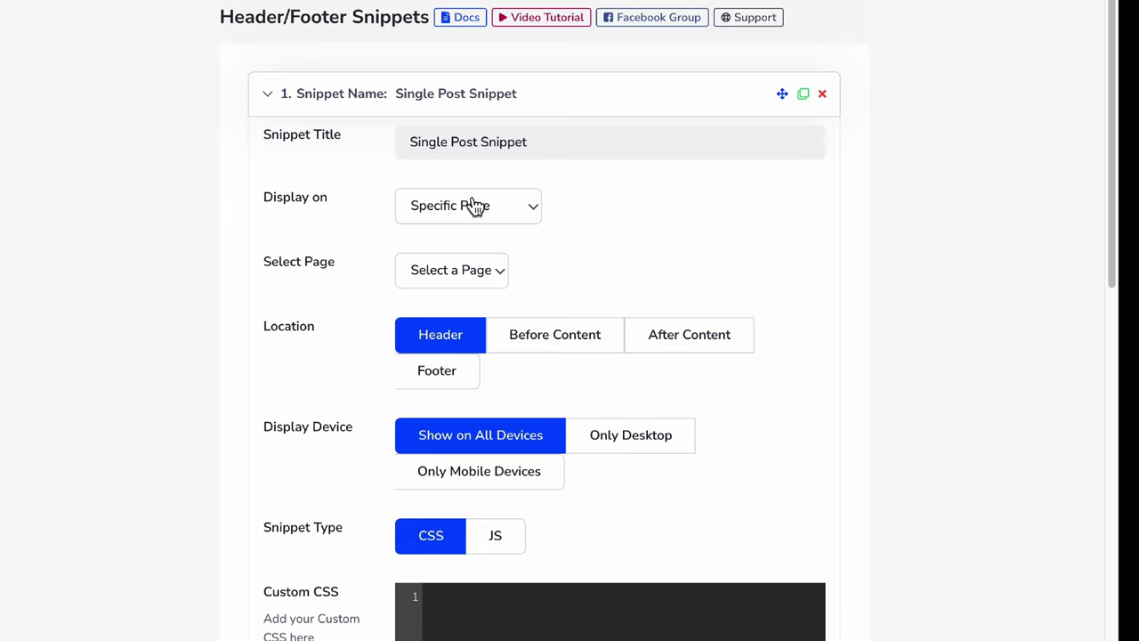
pyautogui.click(460, 270)
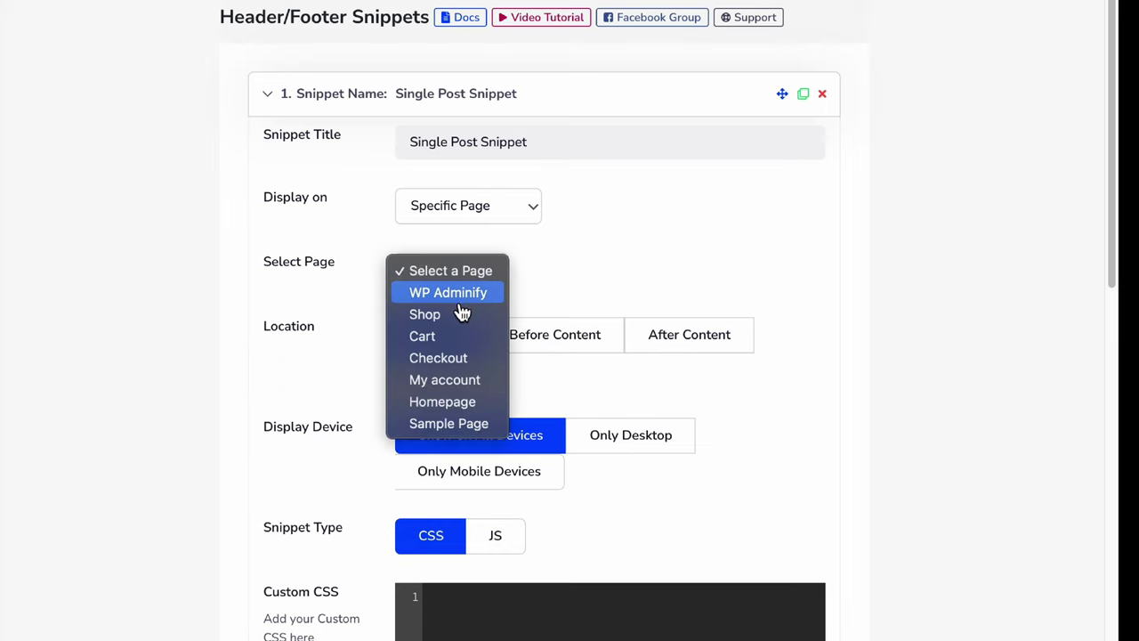
pyautogui.click(462, 384)
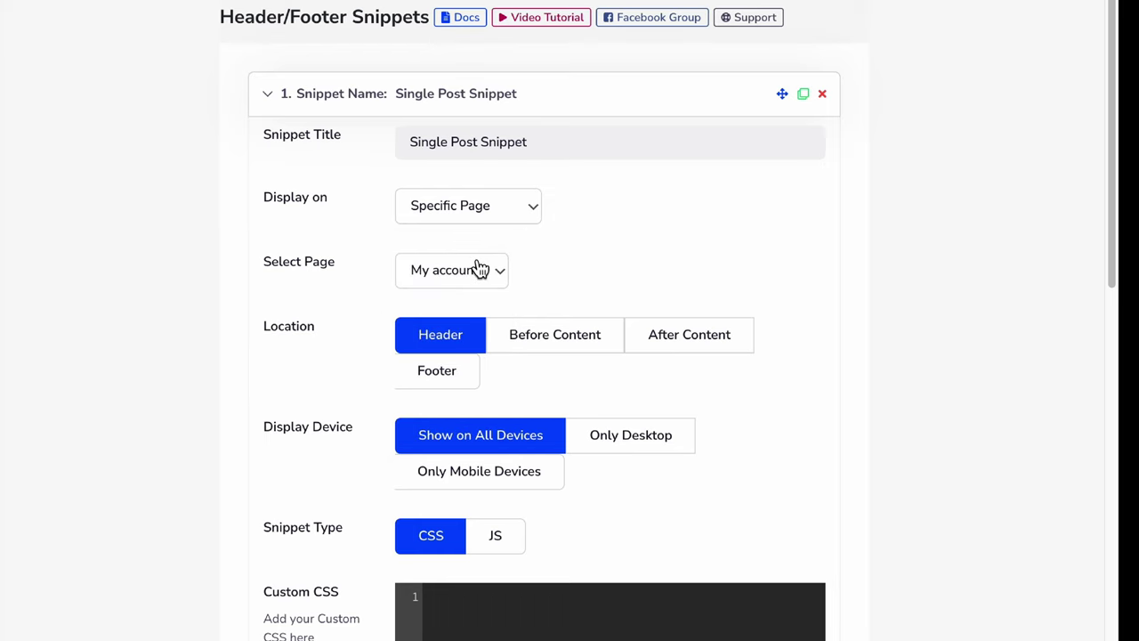
pyautogui.click(475, 268)
pyautogui.click(474, 294)
# - Switch back to Specific Posts with 'Let's Create a Post using Elementor' as the target
pyautogui.click(473, 198)
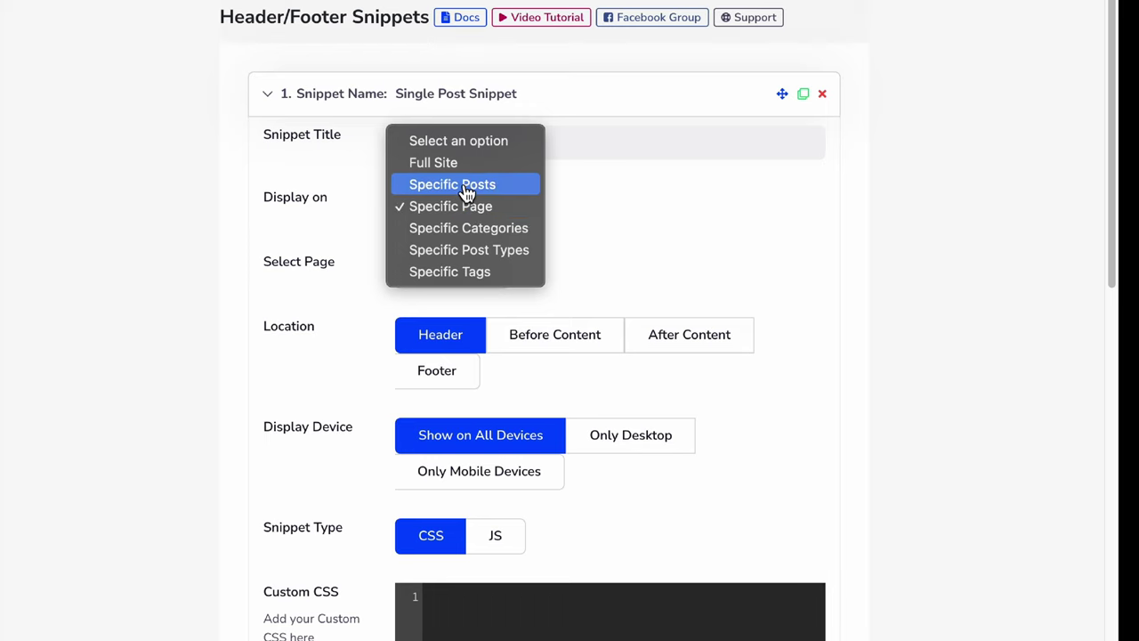
pyautogui.click(468, 187)
pyautogui.click(478, 277)
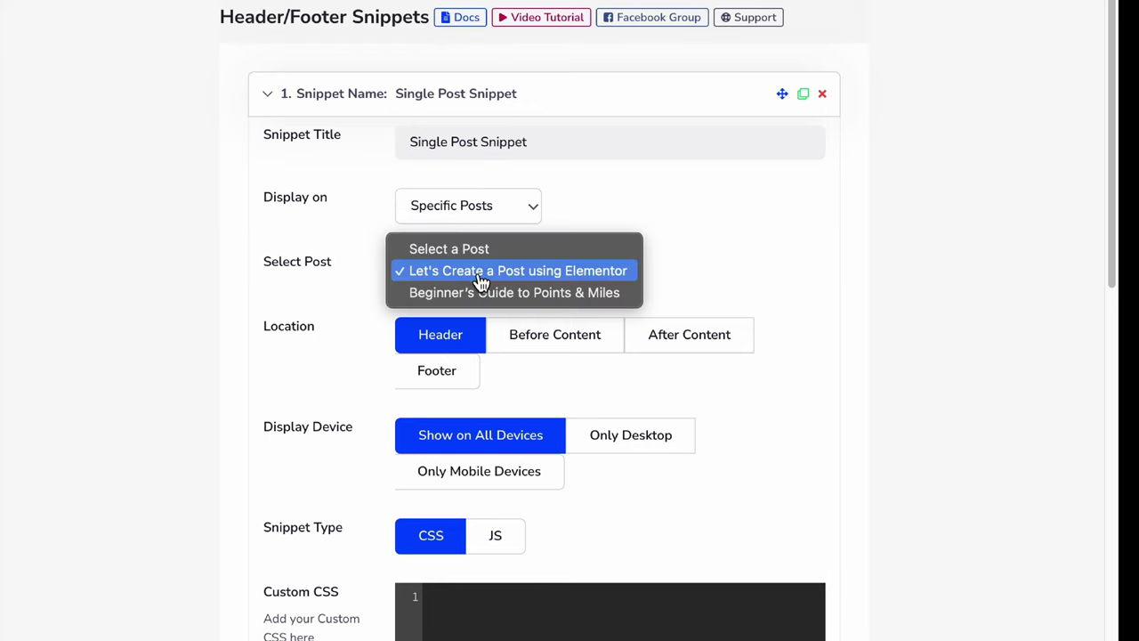
pyautogui.click(480, 272)
pyautogui.scroll(-3, 327, 279)
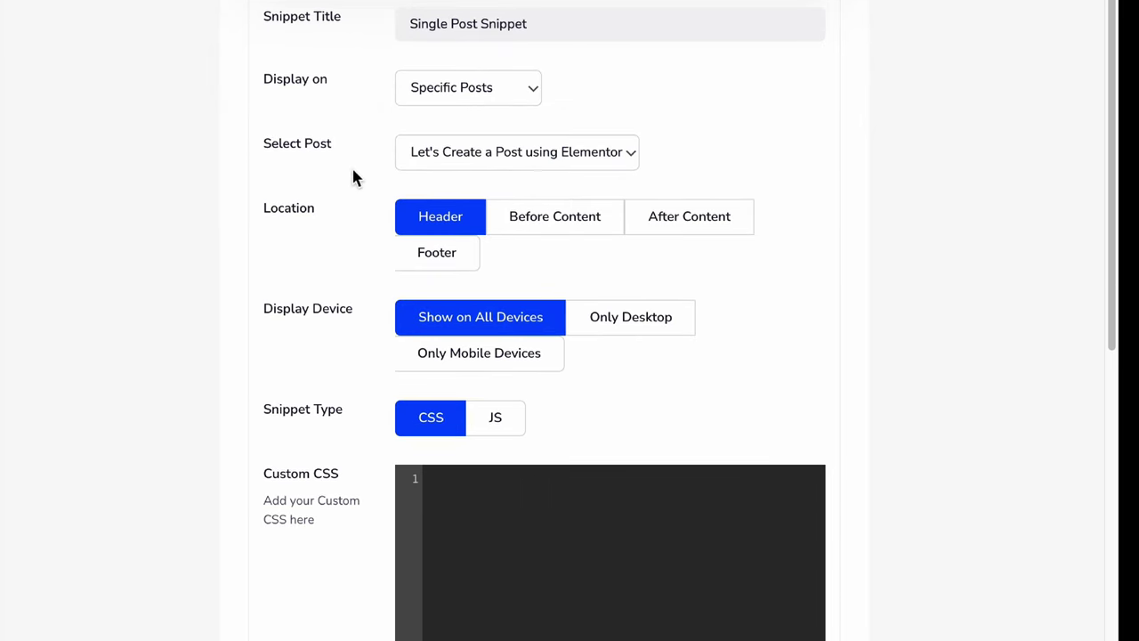
pyautogui.click(496, 553)
pyautogui.click(569, 222)
pyautogui.click(696, 233)
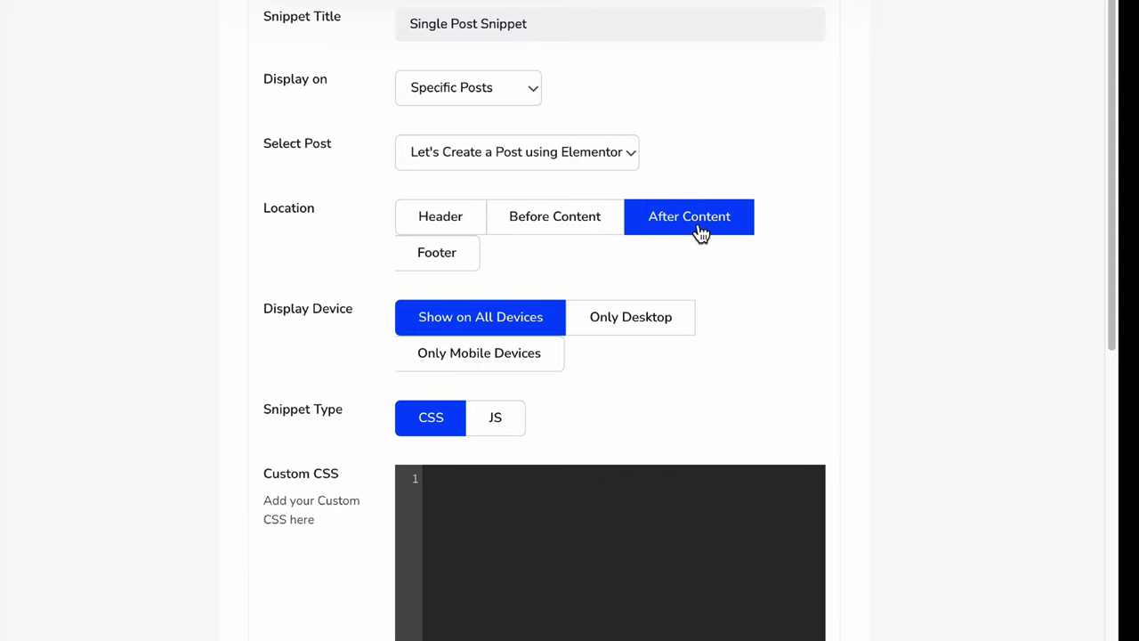
pyautogui.click(455, 264)
pyautogui.click(453, 223)
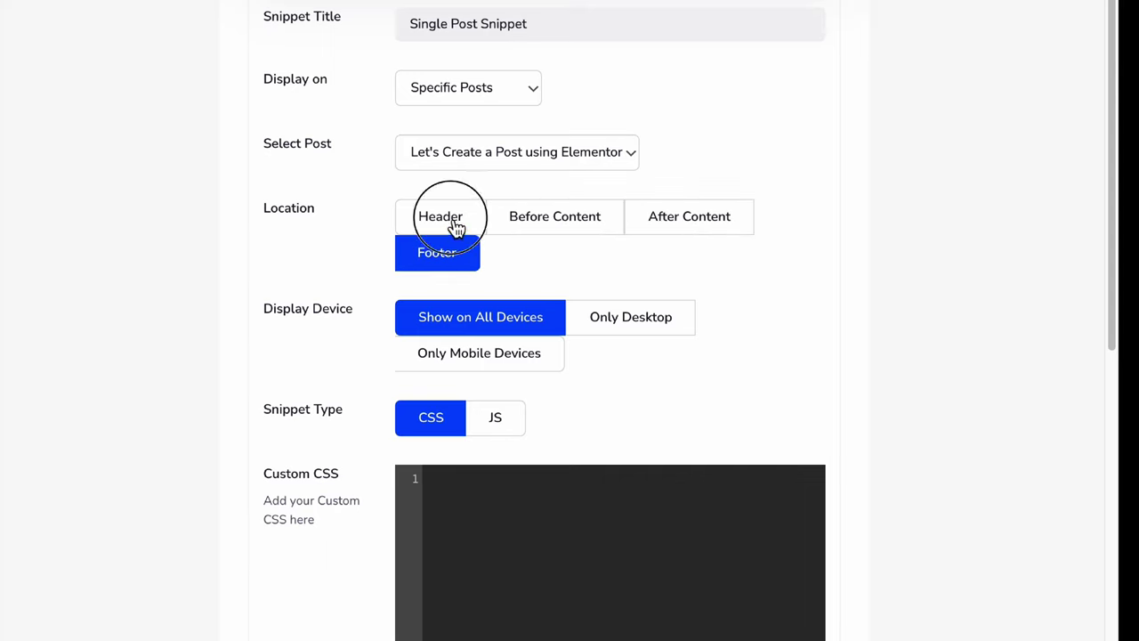
pyautogui.click(494, 506)
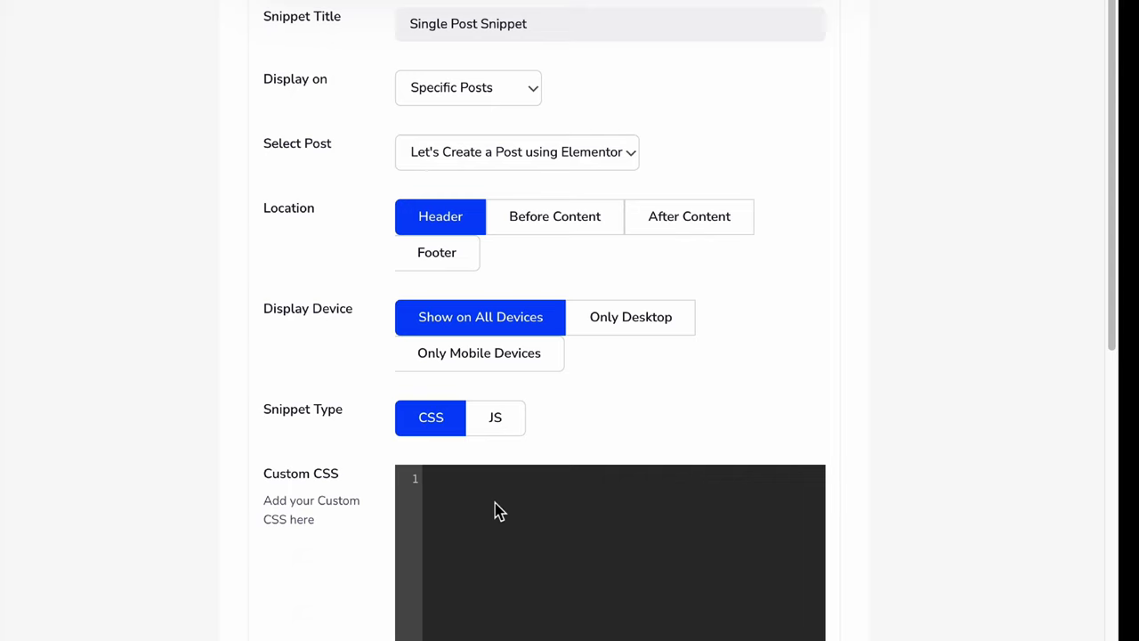
pyautogui.scroll(-1, 498, 502)
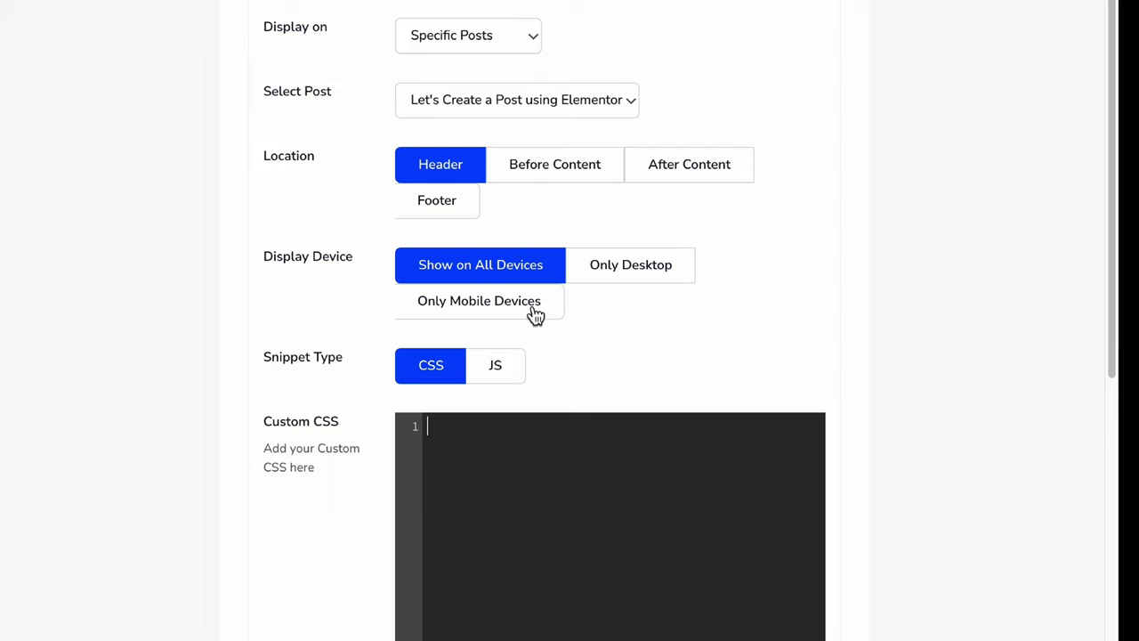
pyautogui.click(524, 263)
# - Enter the custom CSS rule body{ Color: #000 } for the snippet
pyautogui.scroll(-3, 537, 515)
pyautogui.click(546, 385)
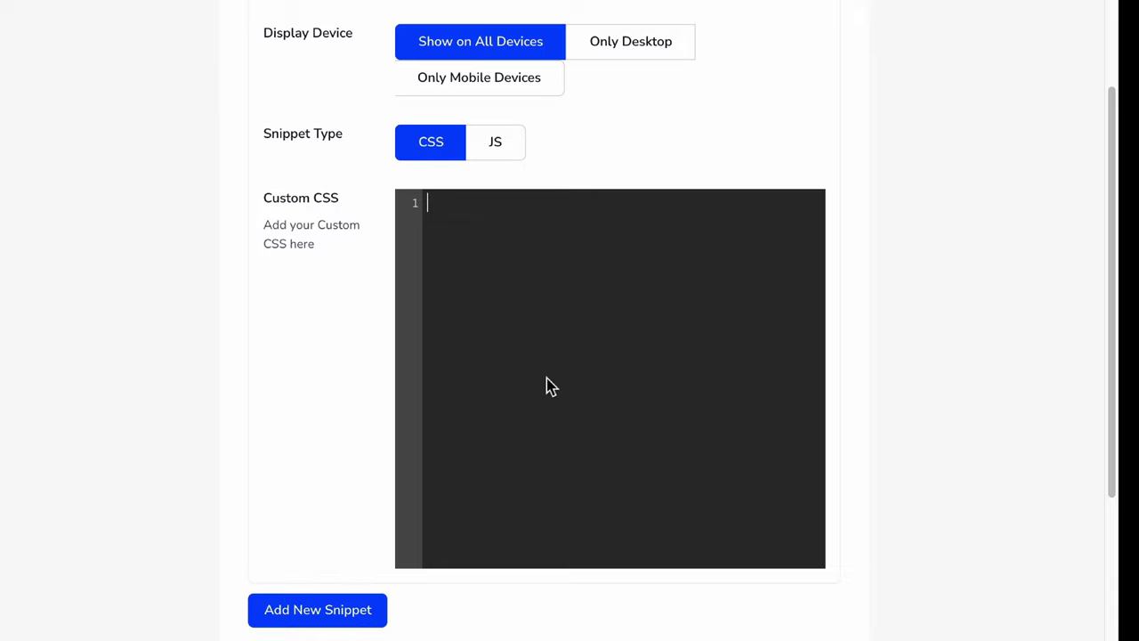
pyautogui.write('body{')
pyautogui.press('Return')
pyautogui.press('Return')
pyautogui.write('Color: #000;')
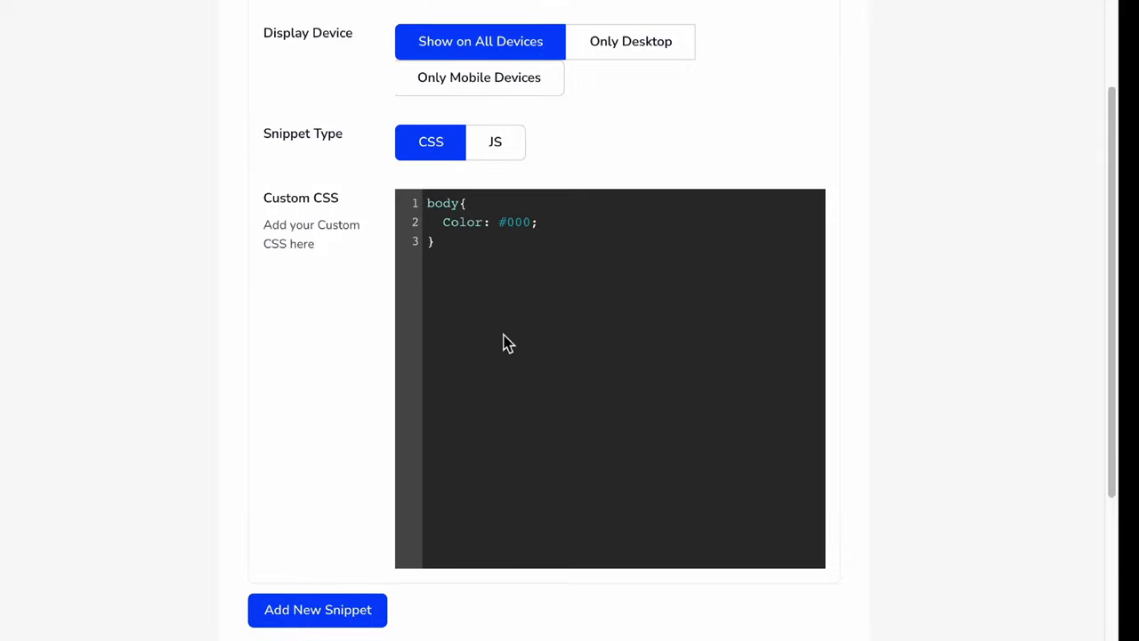
# - Review the snippet's settings and collapse the Single Post Snippet panel
pyautogui.scroll(-1, 504, 343)
pyautogui.scroll(3, 504, 343)
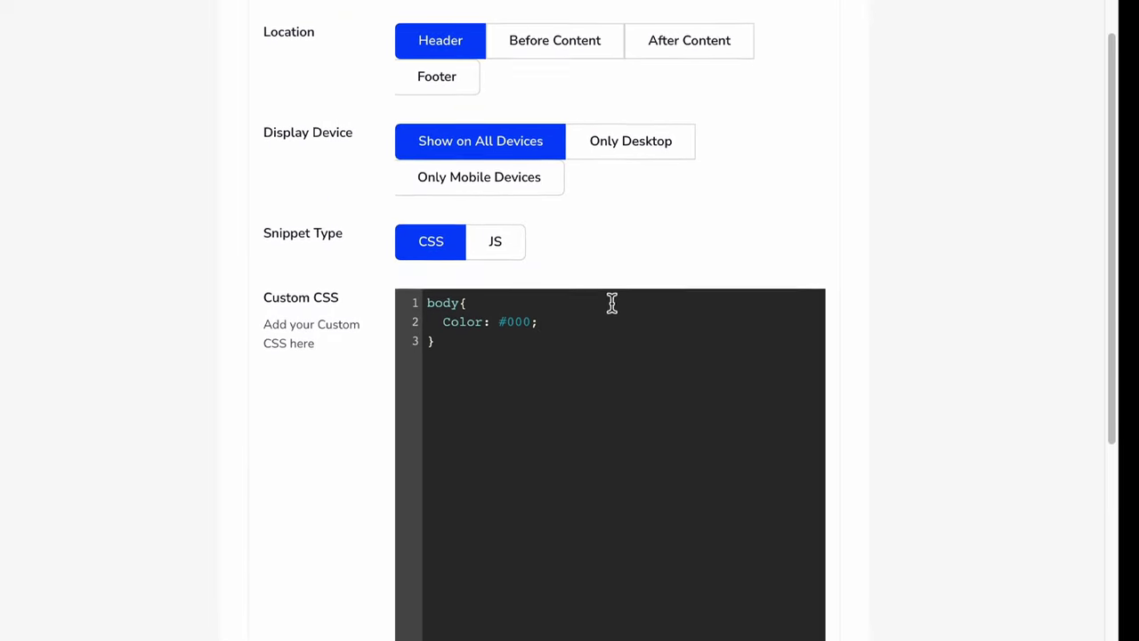
pyautogui.scroll(3, 749, 205)
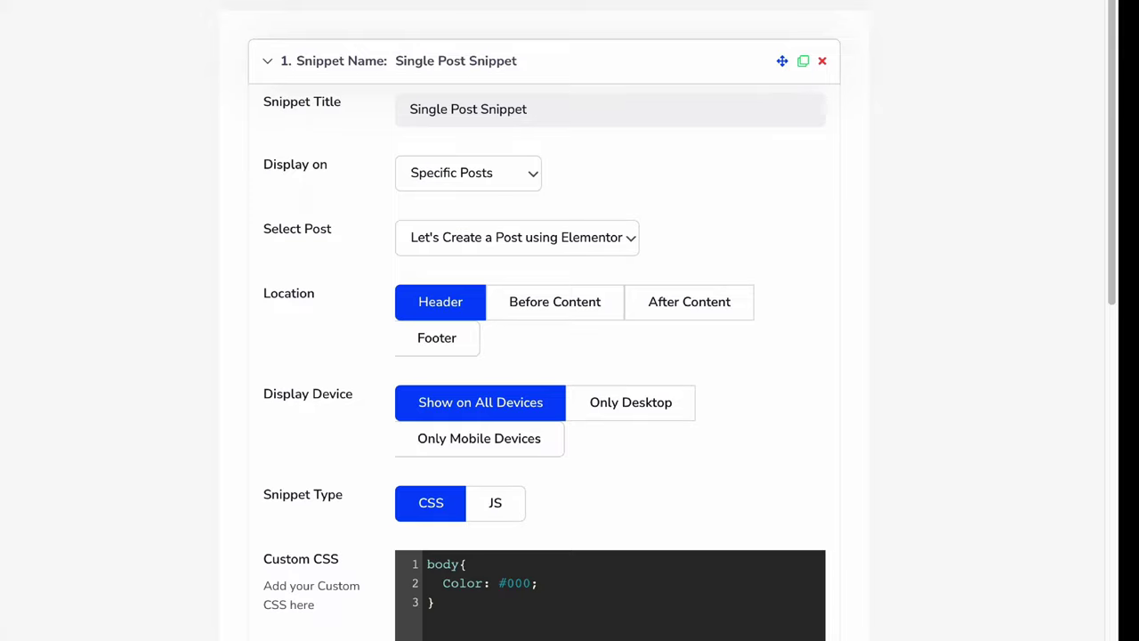
pyautogui.click(283, 66)
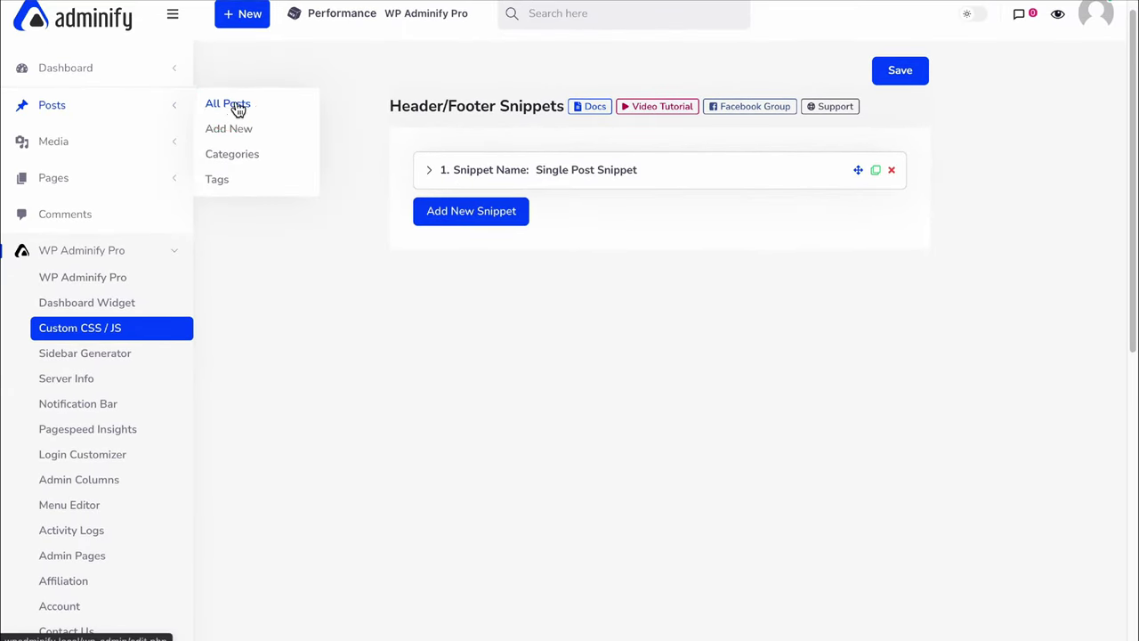
# - View the HTML source of the post 'Let's Create a Post using Elementor' from its front-end page
pyautogui.click(443, 170)
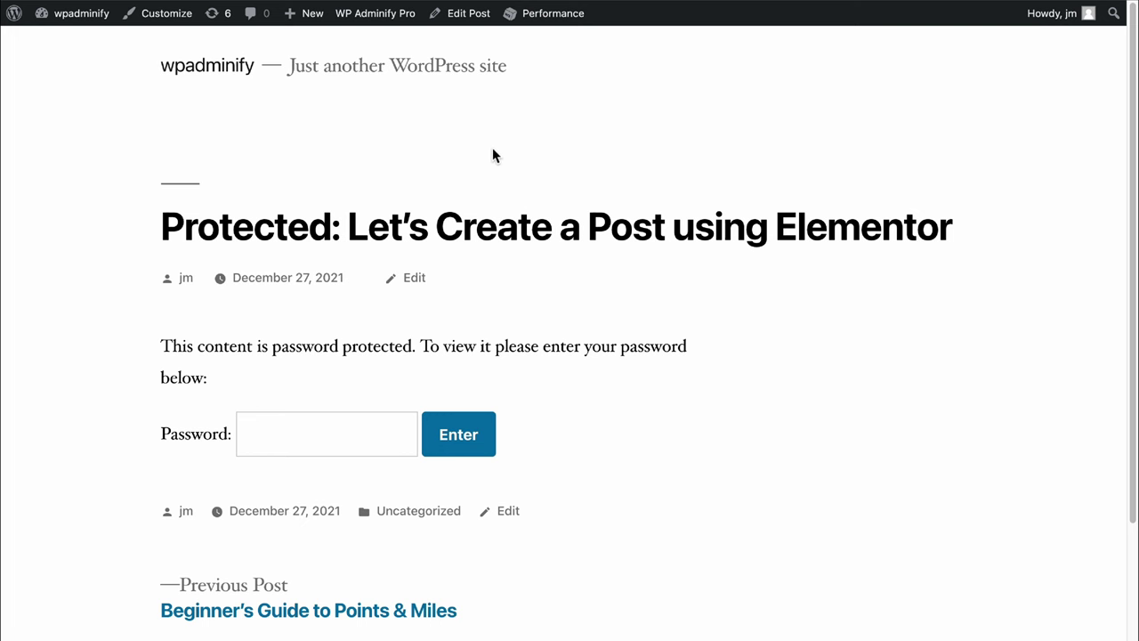
pyautogui.rightClick(493, 147)
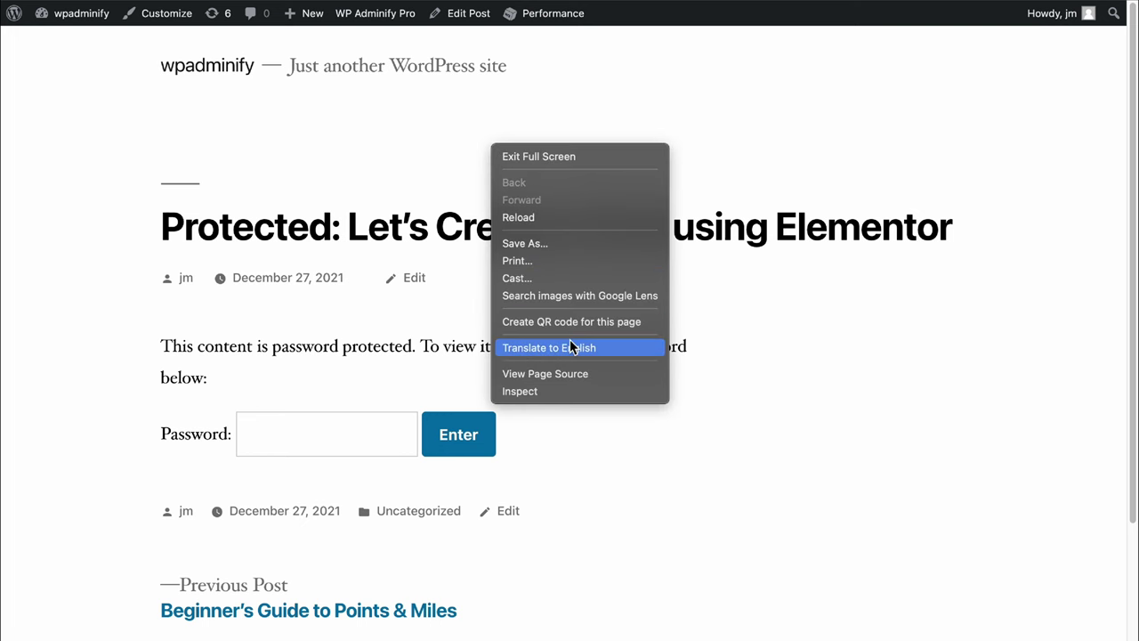
pyautogui.click(579, 374)
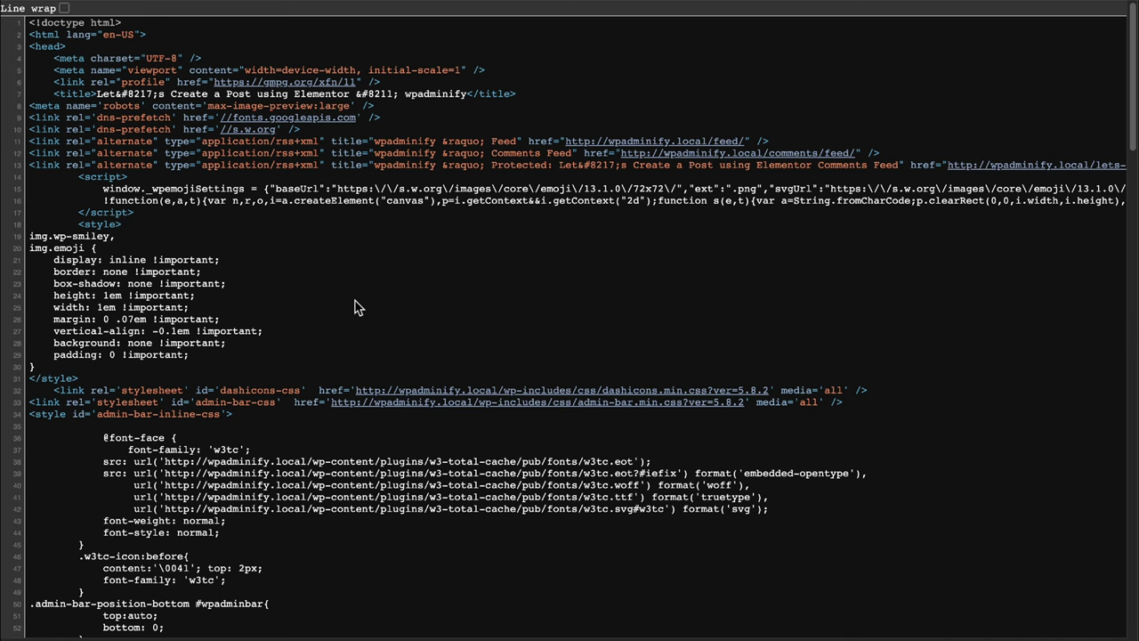
# - Search the page source for 'body' and select the injected body Color: #000 rule
pyautogui.press('super+f')
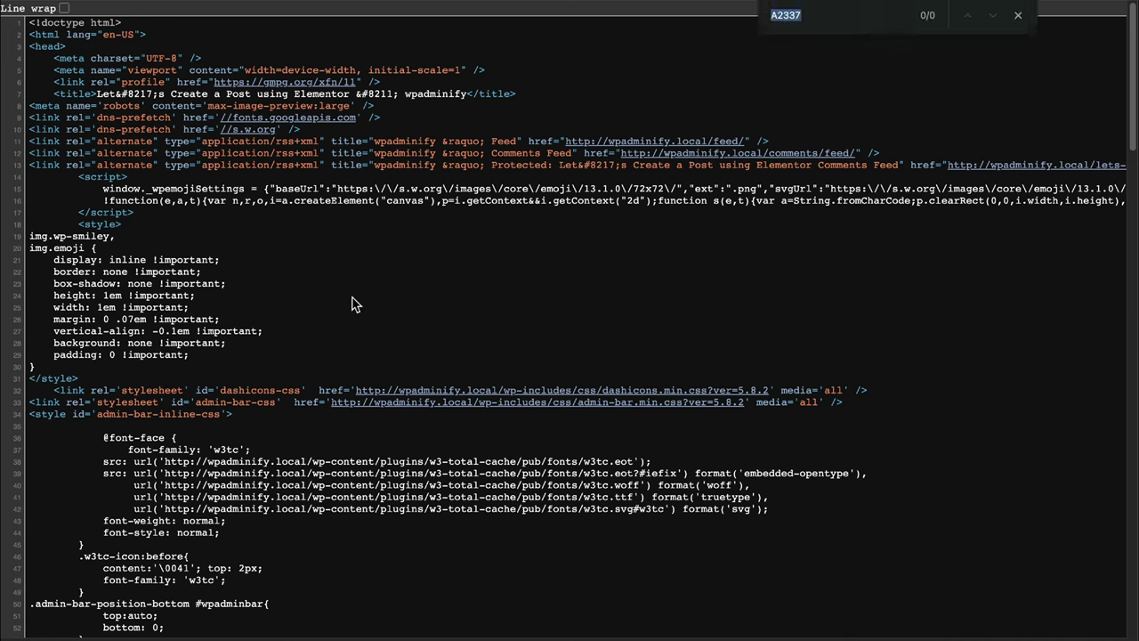
pyautogui.write('body')
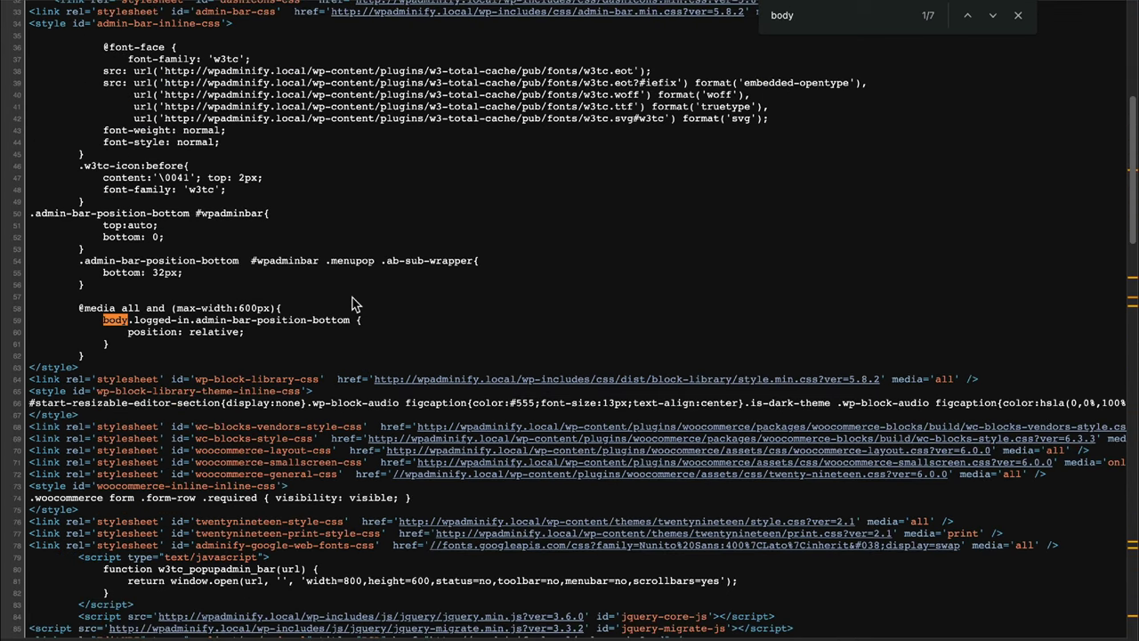
pyautogui.press('Return')
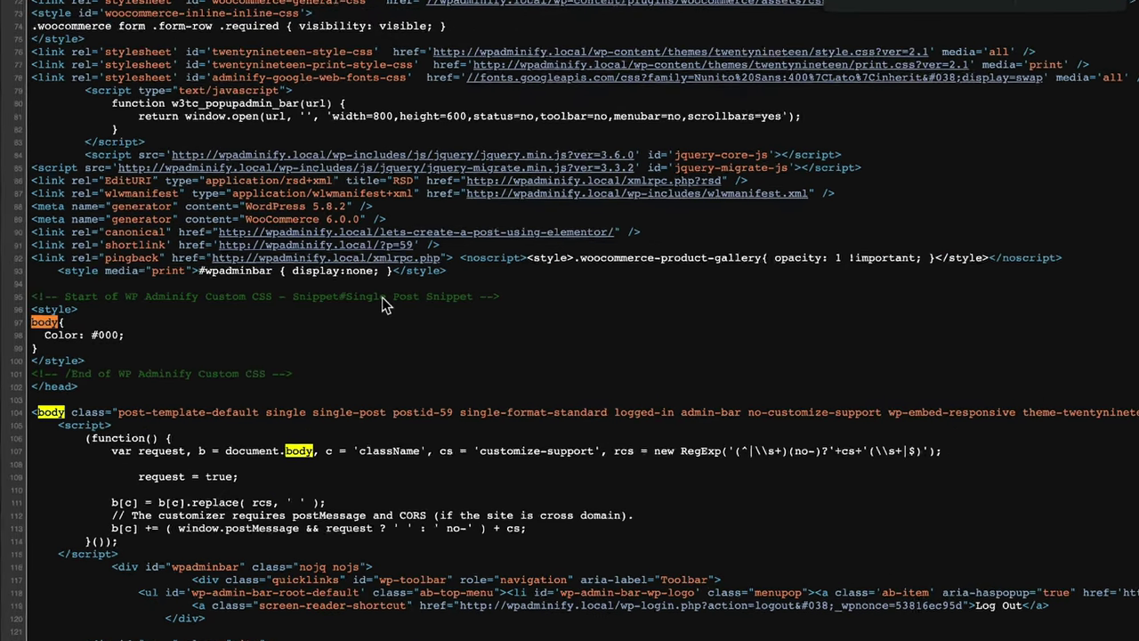
pyautogui.click(51, 345)
pyautogui.moveTo(74, 368); pyautogui.dragTo(18, 334)
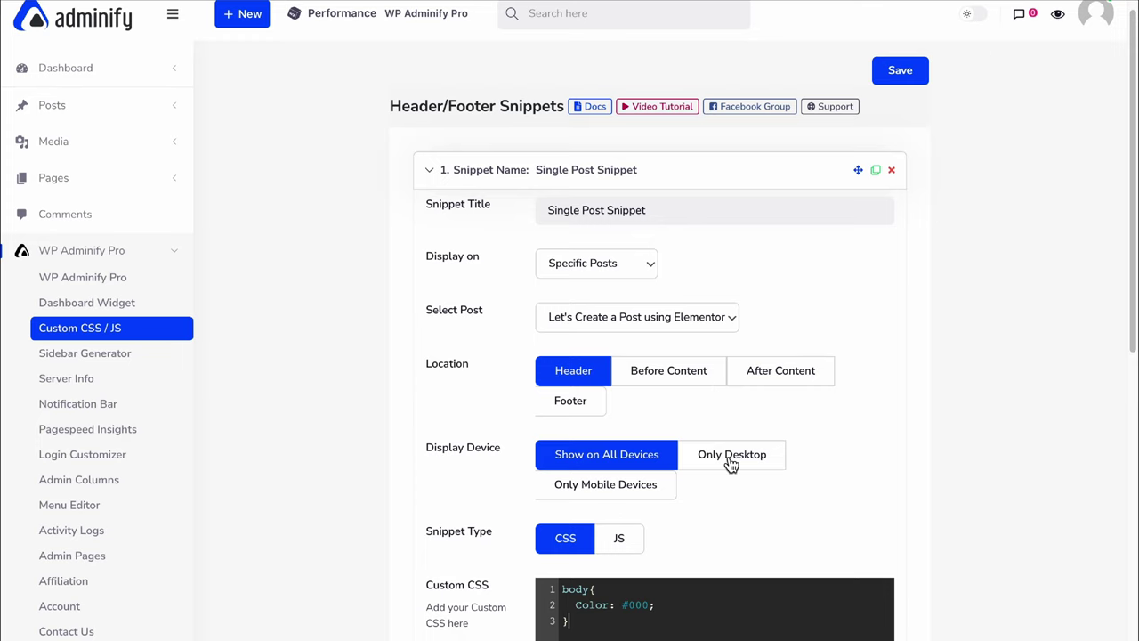
# - Change the Single Post Snippet's type to JS, leaving the Custom JavaScript field empty
pyautogui.scroll(-1, 730, 465)
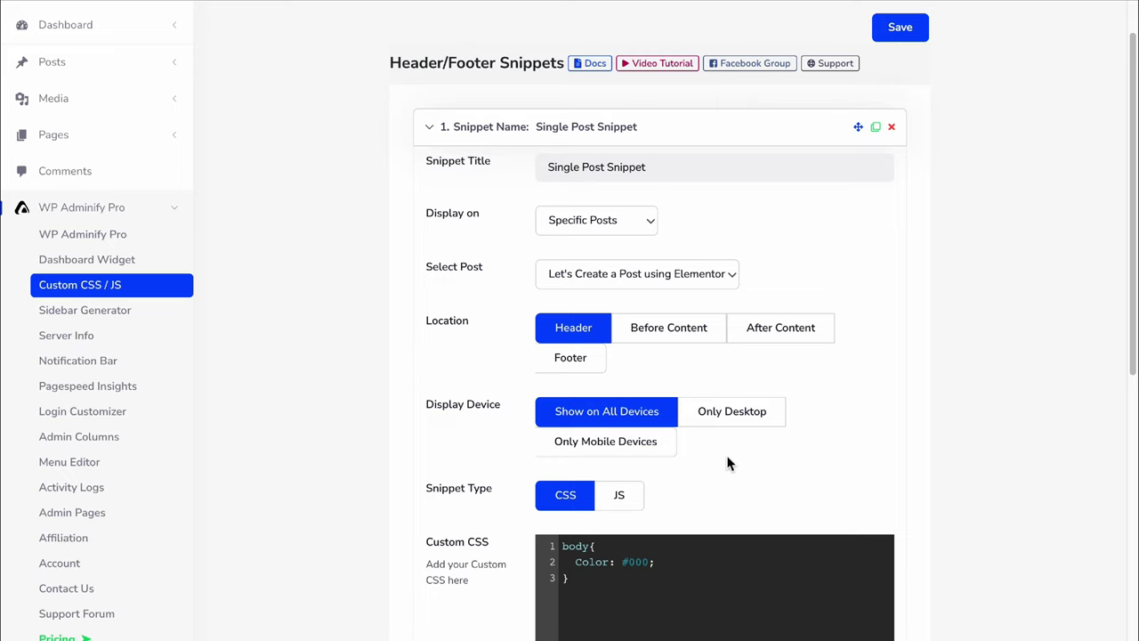
pyautogui.click(617, 505)
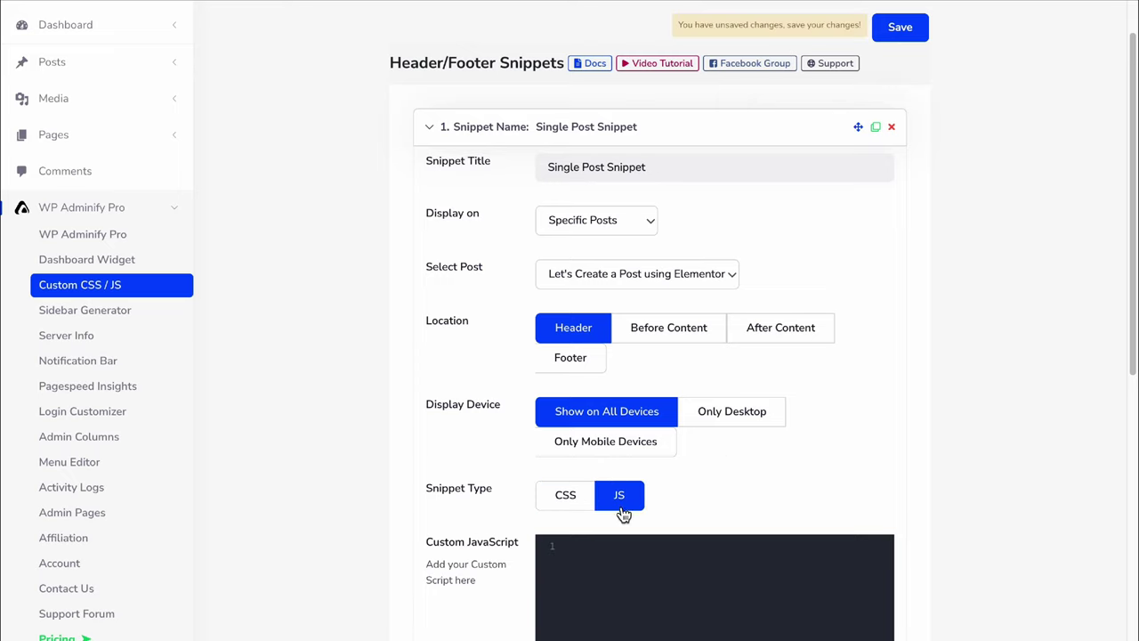
pyautogui.click(614, 556)
# - Collapse the Single Post Snippet and add a second and third blank snippet
pyautogui.click(458, 131)
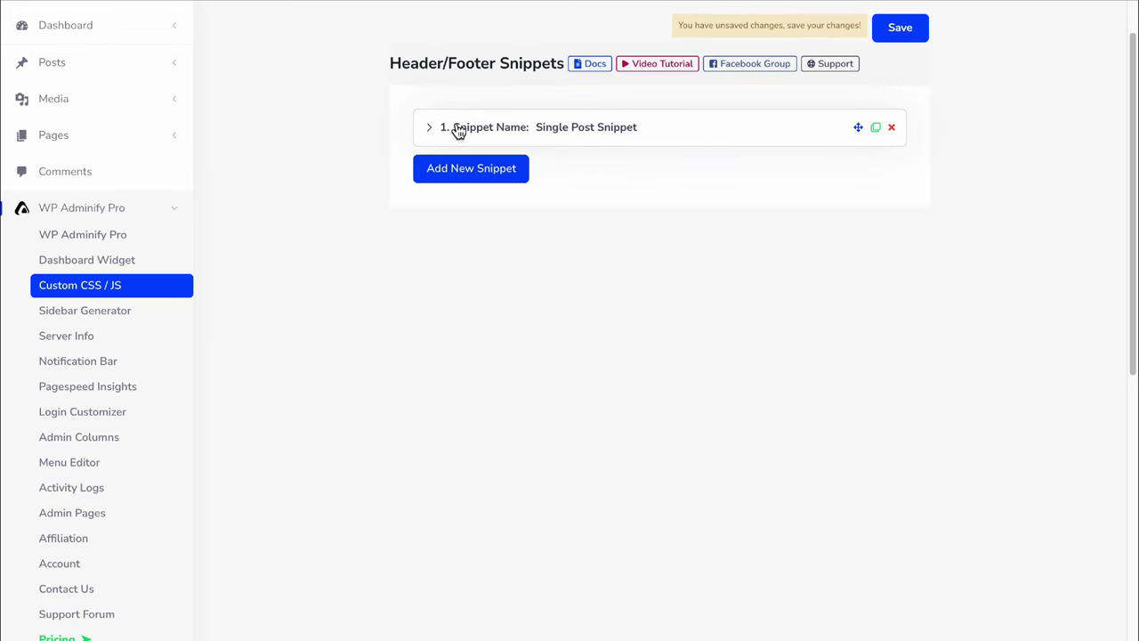
pyautogui.click(486, 182)
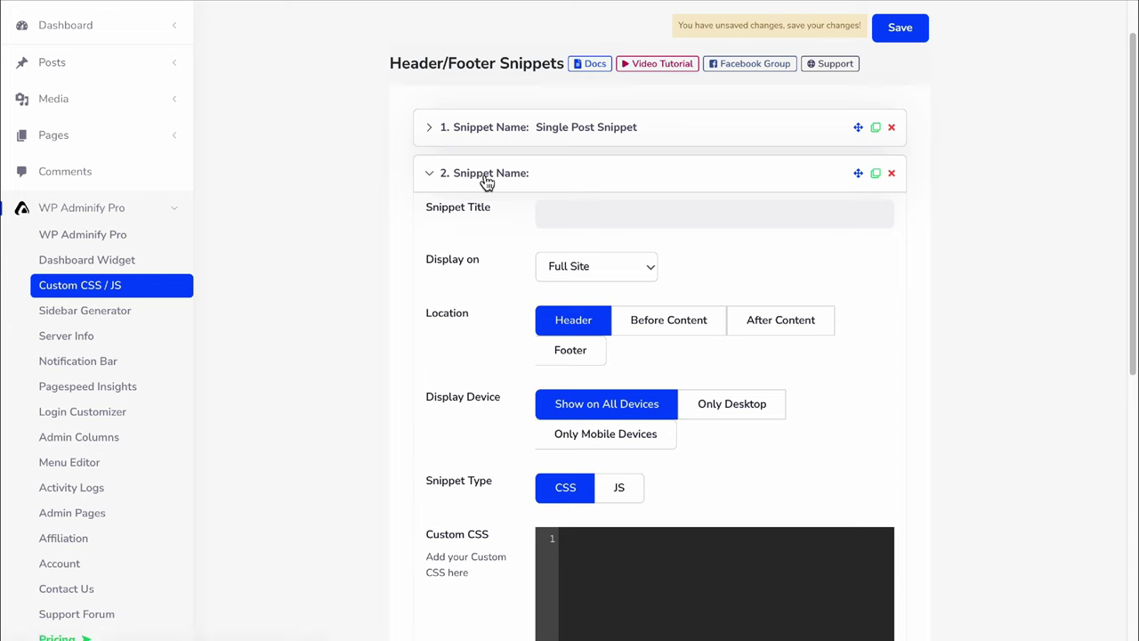
pyautogui.click(482, 173)
pyautogui.scroll(-2, 481, 105)
pyautogui.click(478, 61)
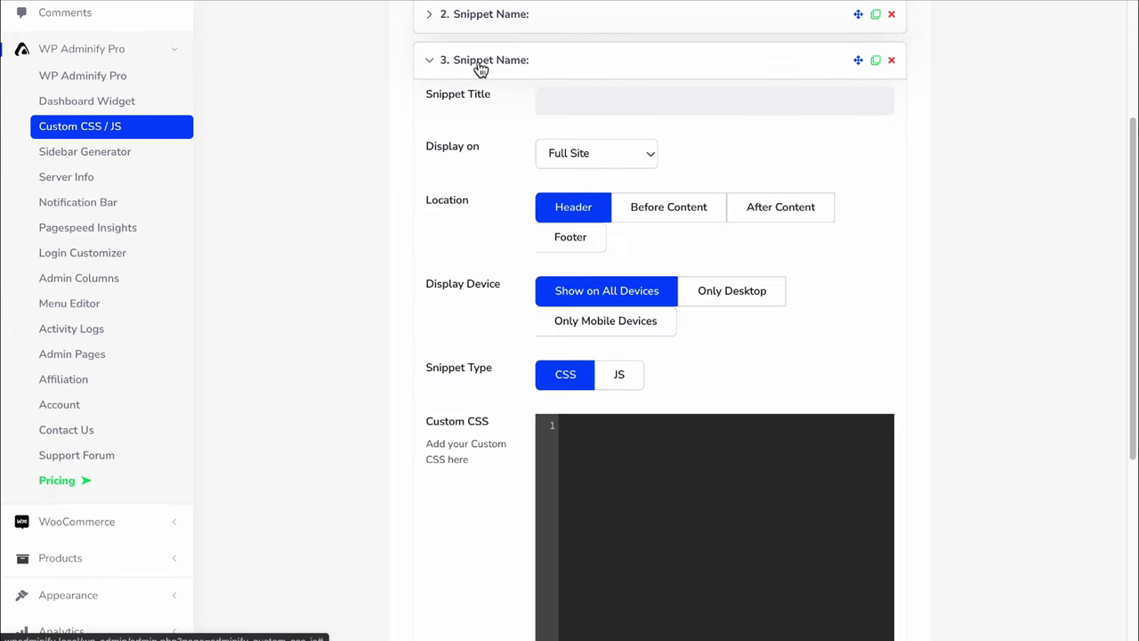
pyautogui.scroll(-2, 484, 478)
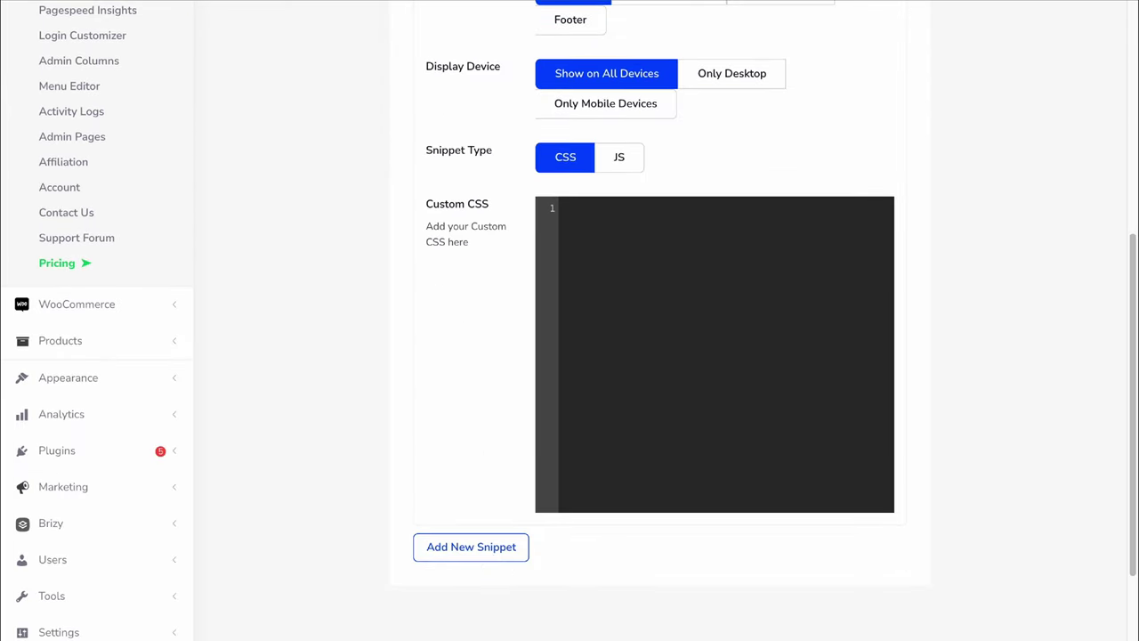
pyautogui.scroll(1, 548, 462)
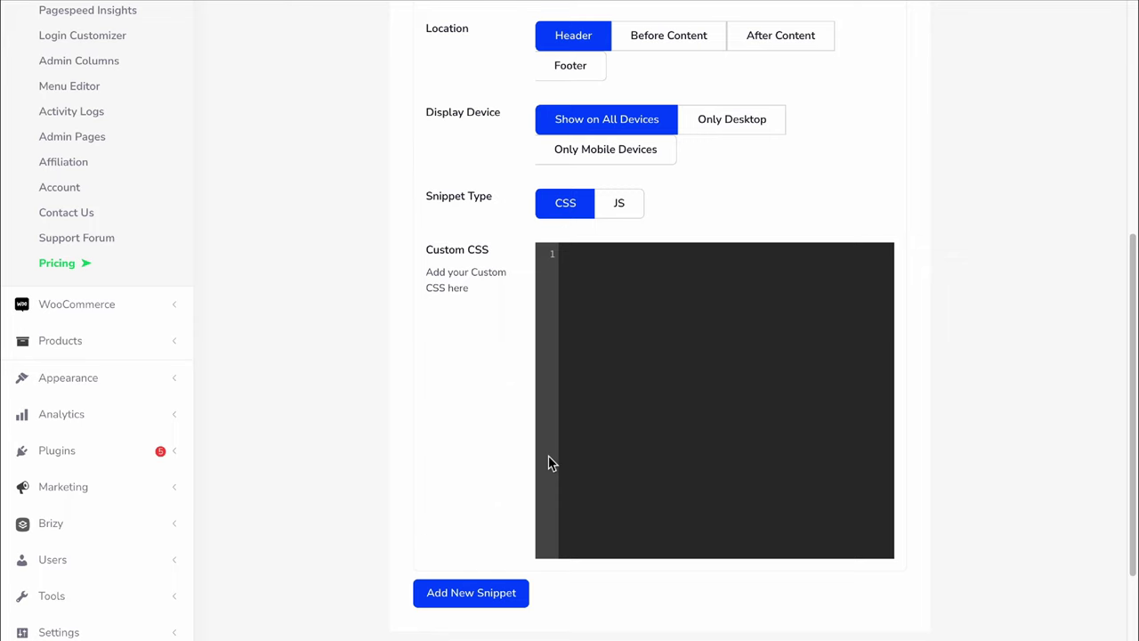
# - Add a fourth blank snippet, keep its display on Full Site, and collapse it
pyautogui.click(494, 597)
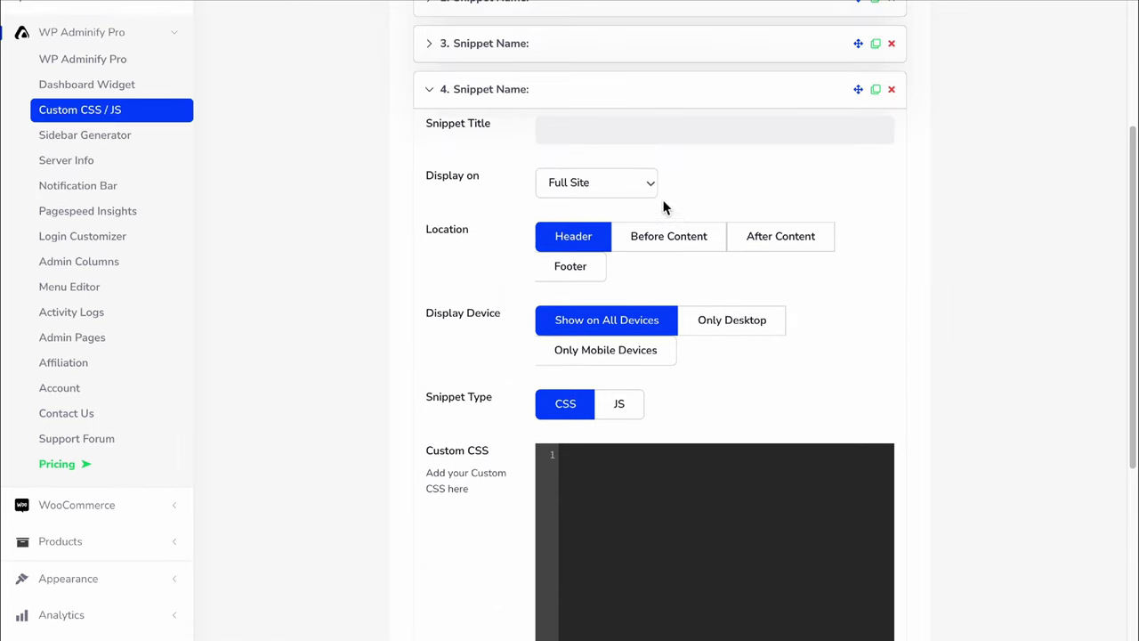
pyautogui.click(640, 189)
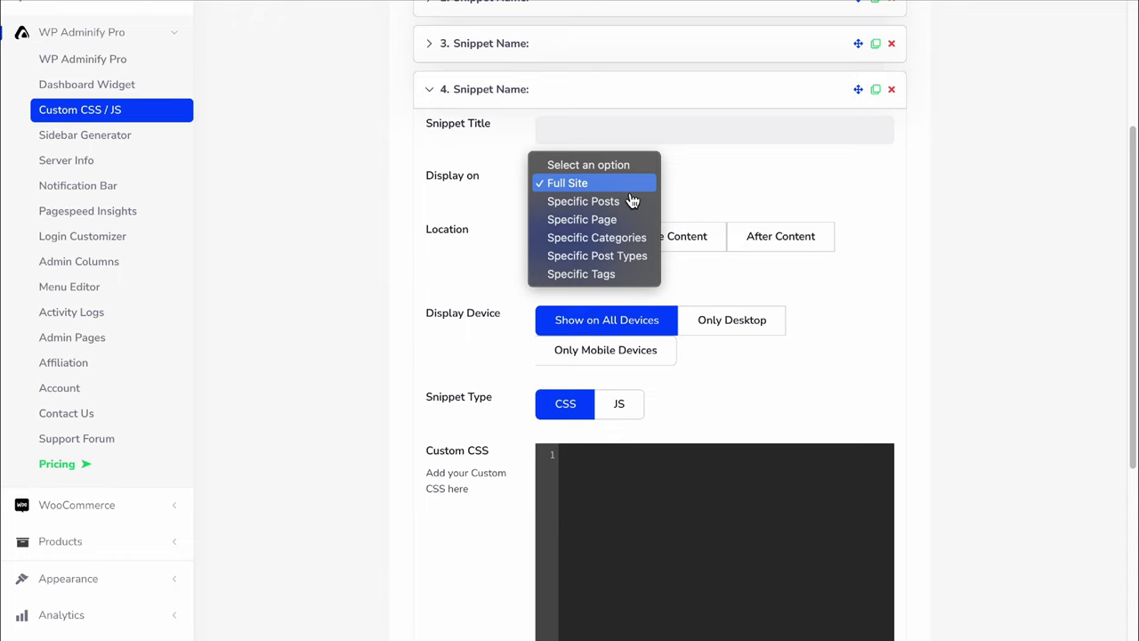
pyautogui.click(719, 178)
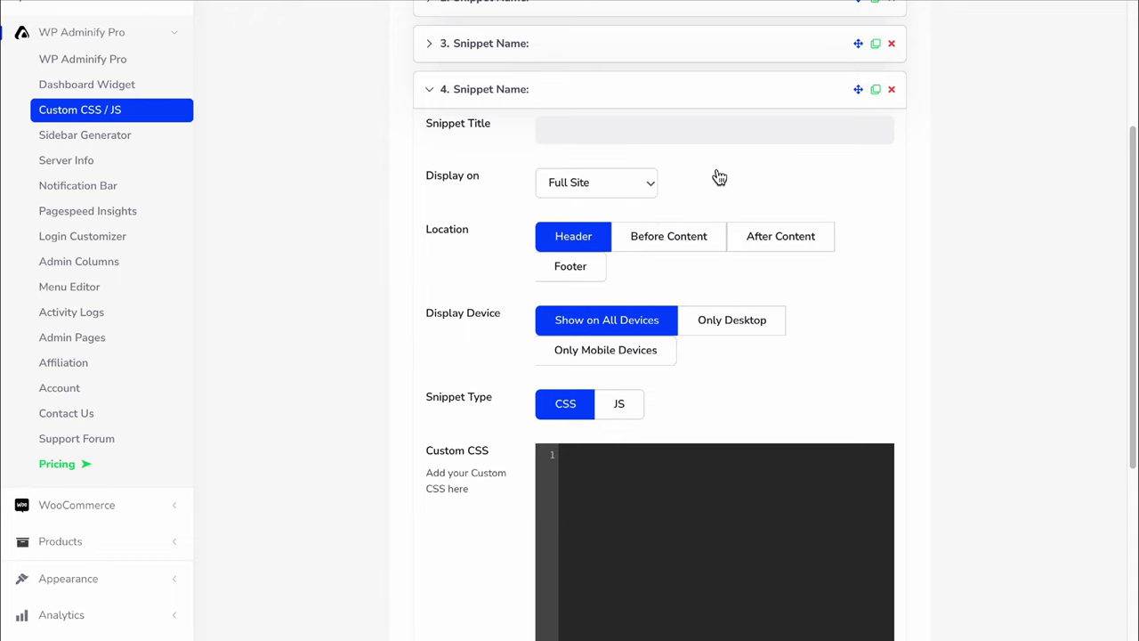
pyautogui.scroll(2, 719, 178)
pyautogui.click(454, 169)
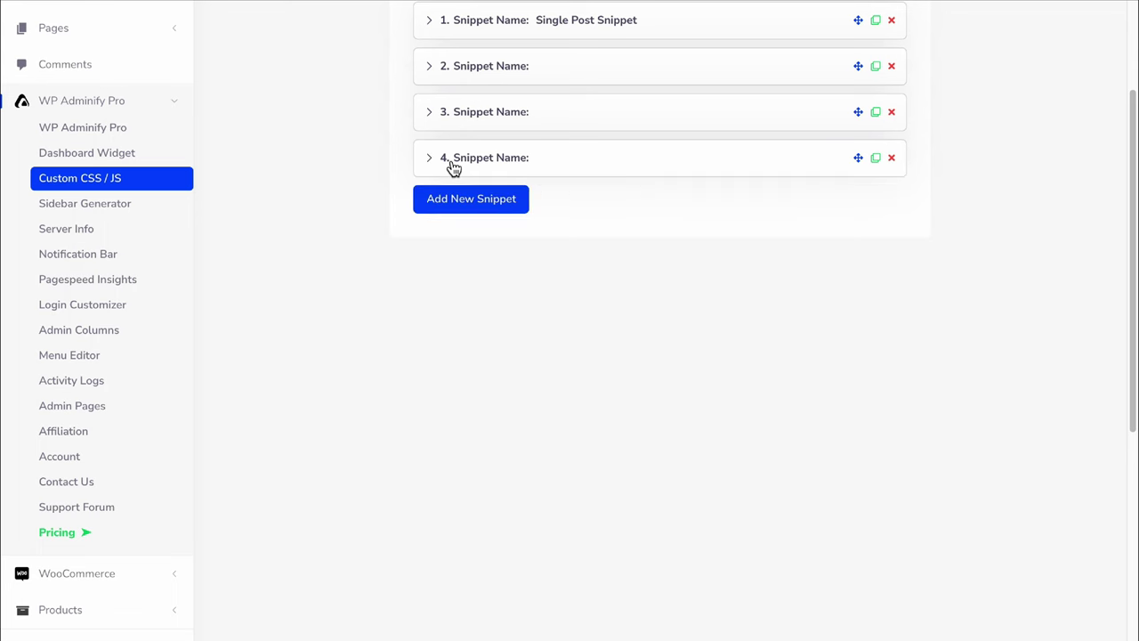
pyautogui.scroll(2, 394, 263)
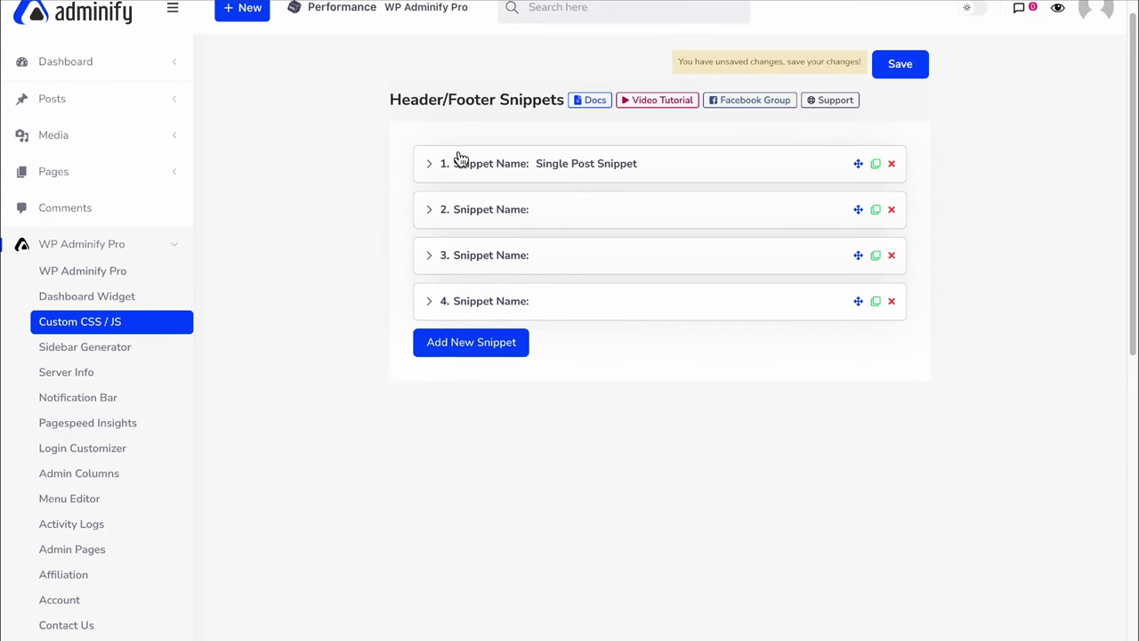